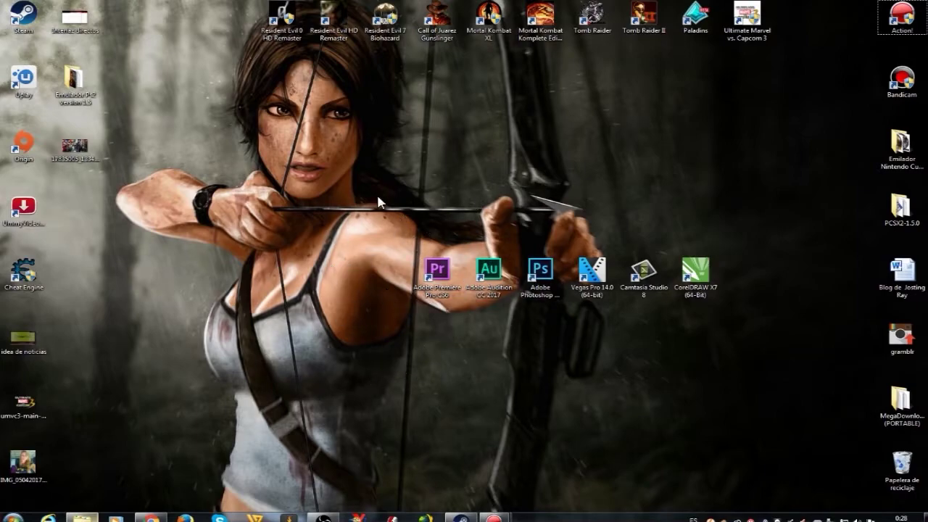
left_click_drag(372, 198, 291, 278)
left_click(291, 278)
left_click(323, 517)
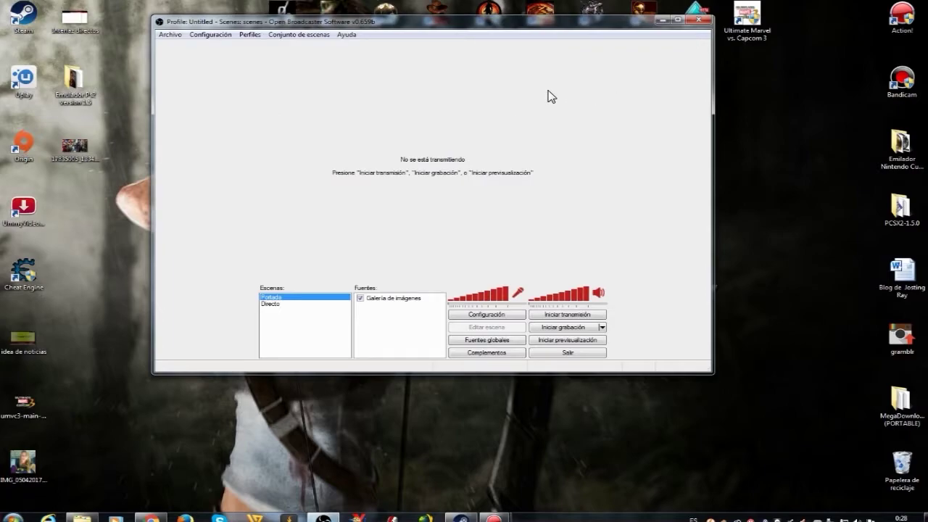
left_click(658, 23)
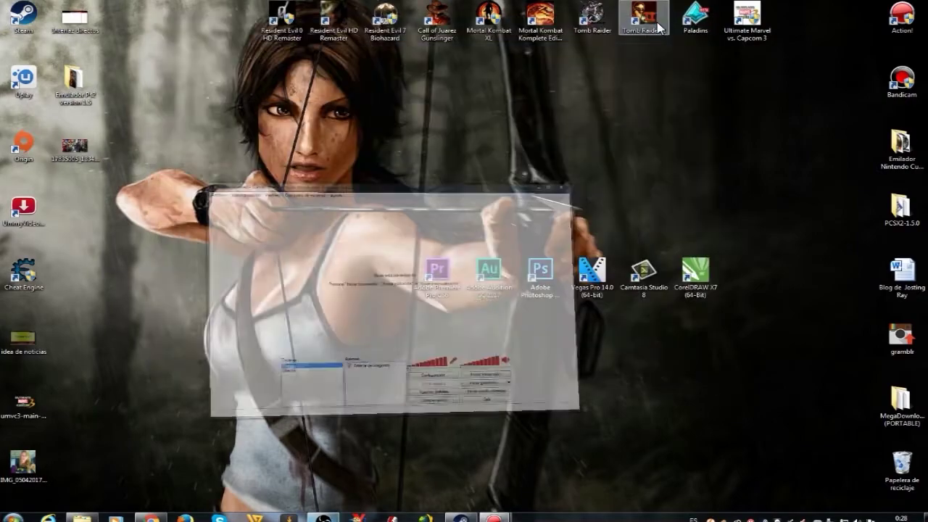
- Switch to the browser and view the OBS Classic installer options on the OBS project's download page
left_click(152, 516)
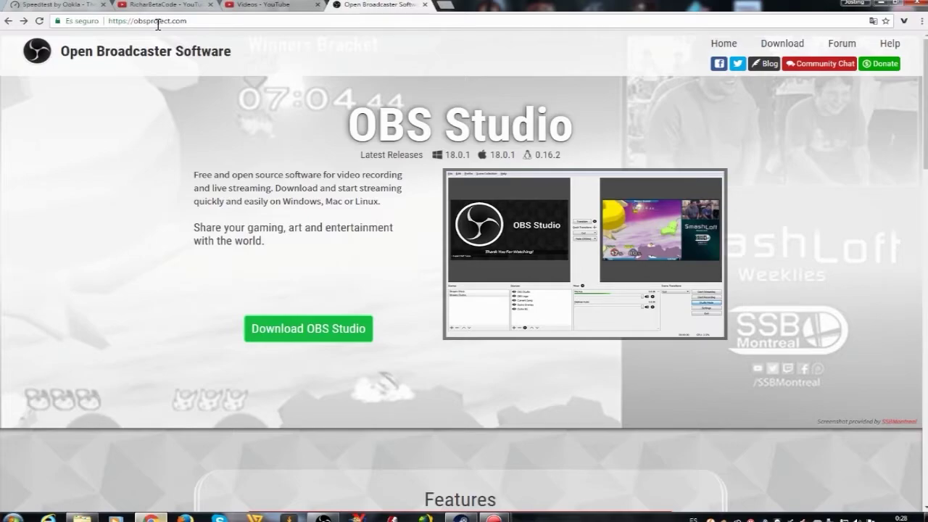
left_click(774, 45)
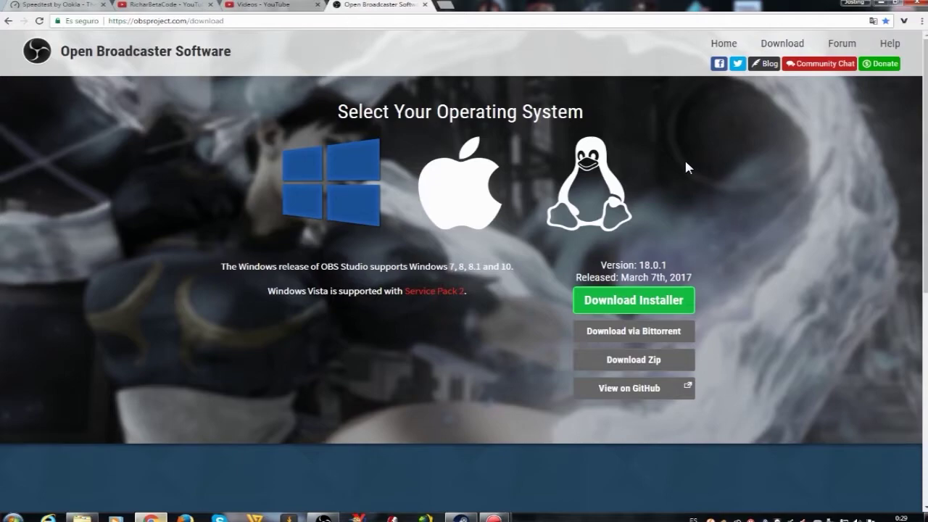
scroll(687, 169, "down", 5)
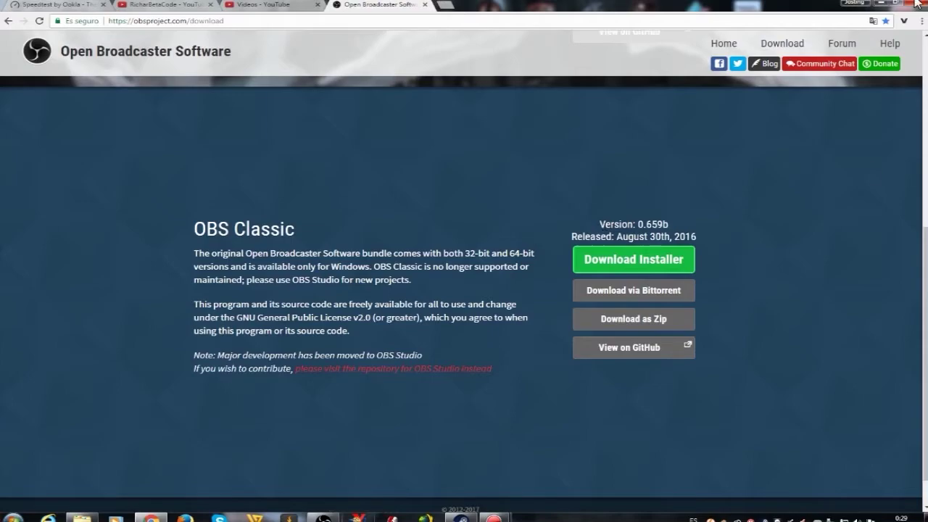
left_click(861, 3)
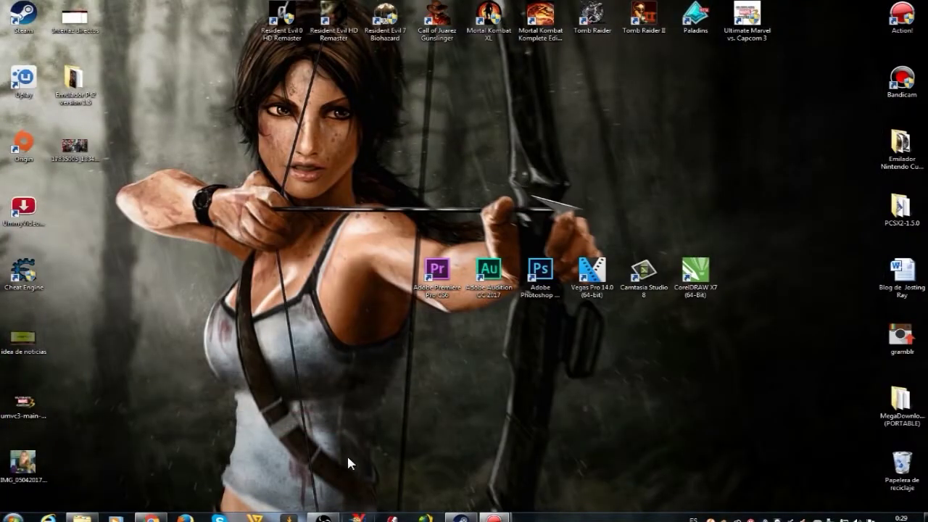
- Switch to Open Broadcaster Software
left_click(324, 517)
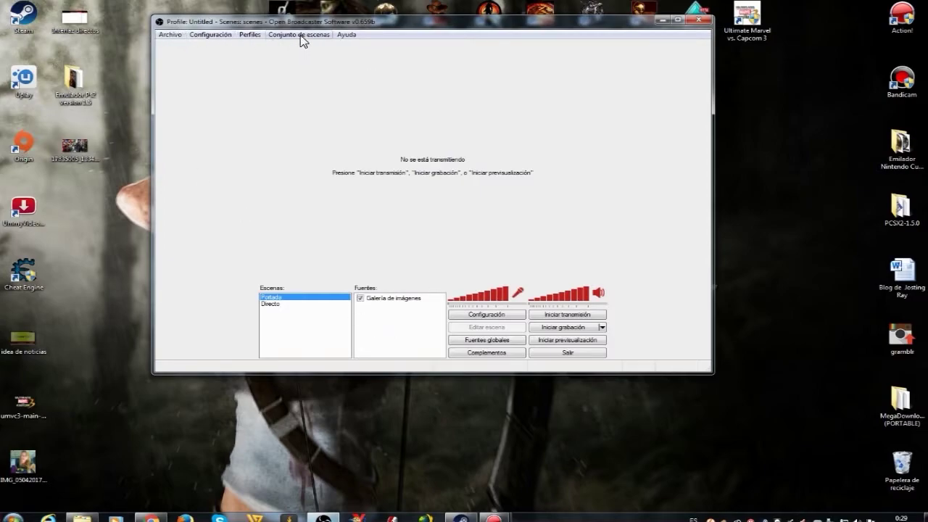
right_click(304, 318)
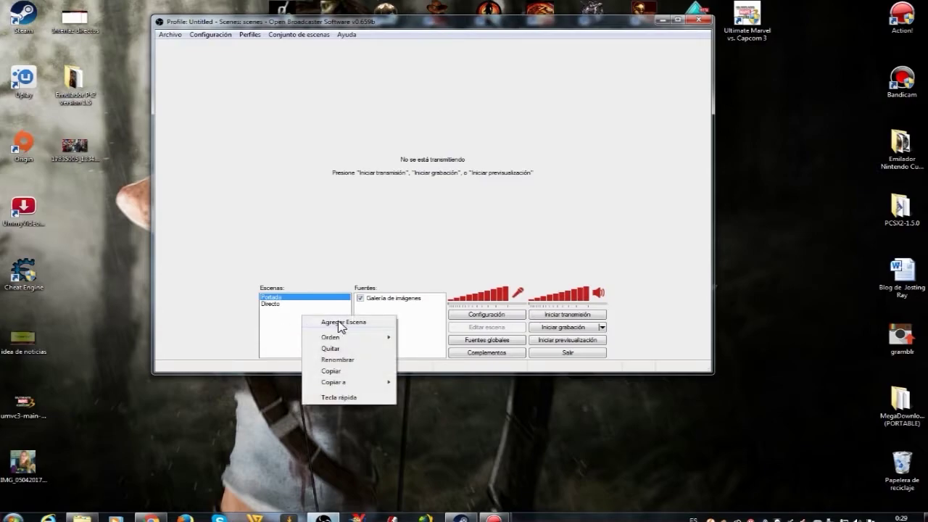
left_click(339, 324)
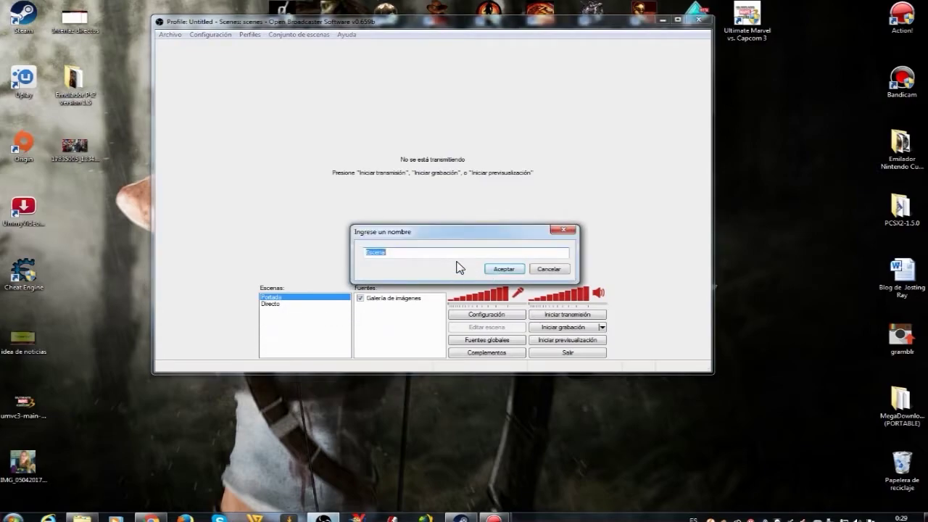
left_click(557, 272)
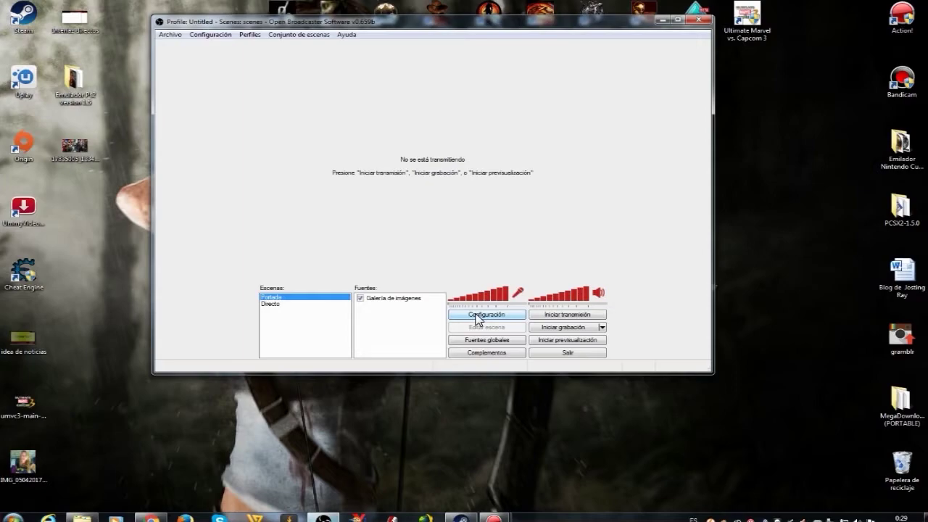
- Select the Directo scene and look through the interface languages available in the general settings
left_click(287, 303)
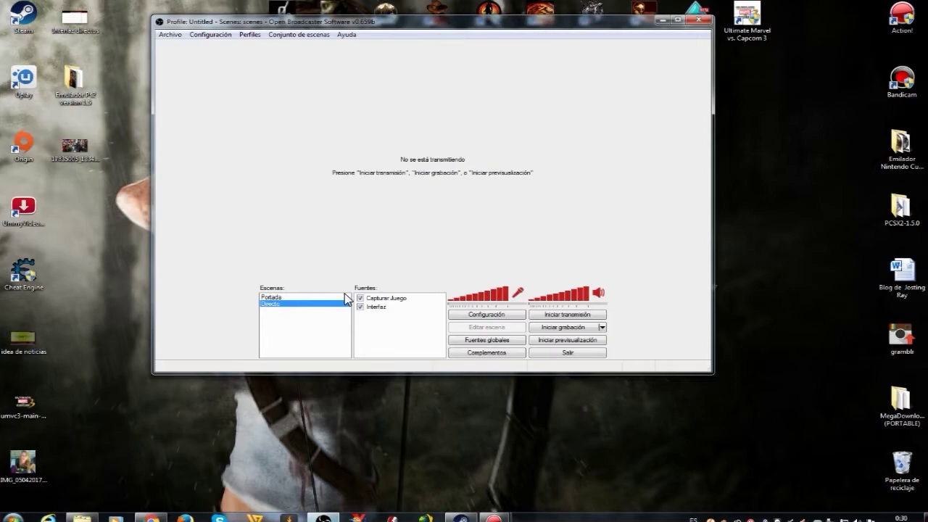
left_click(210, 34)
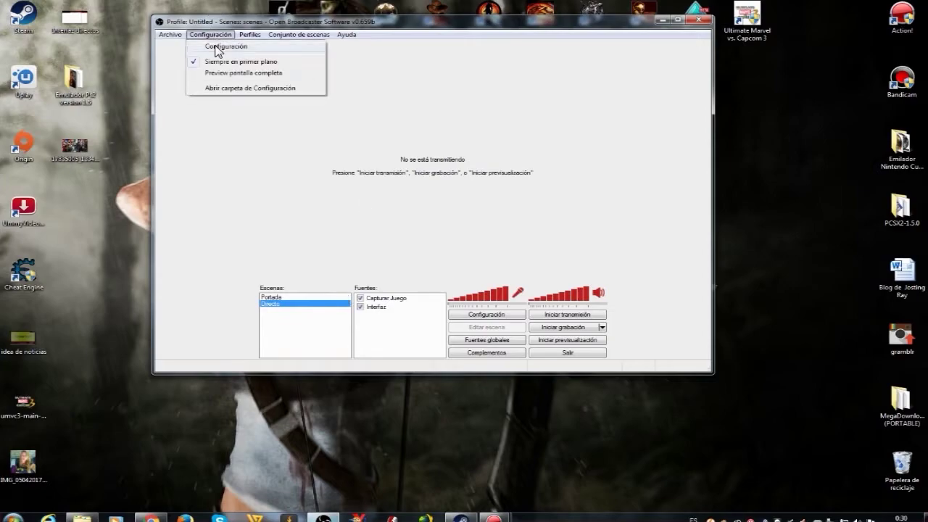
left_click(220, 47)
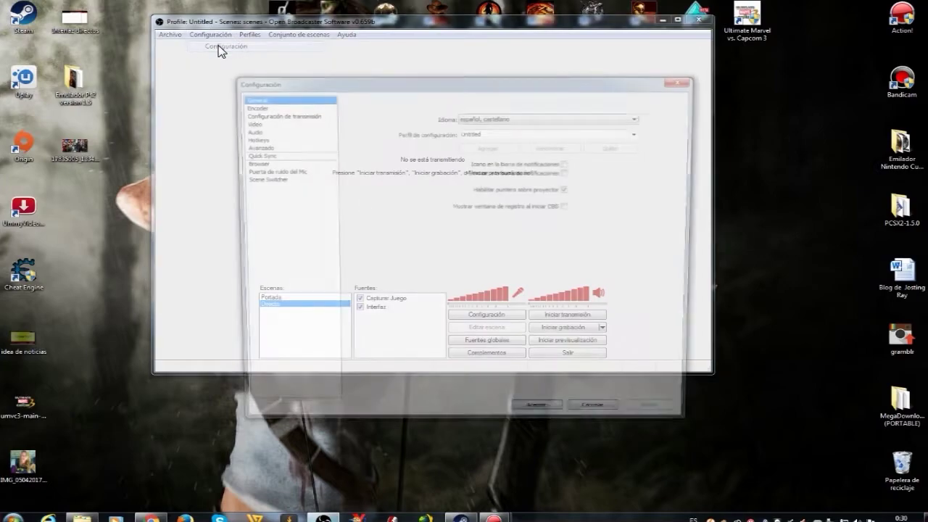
left_click(553, 119)
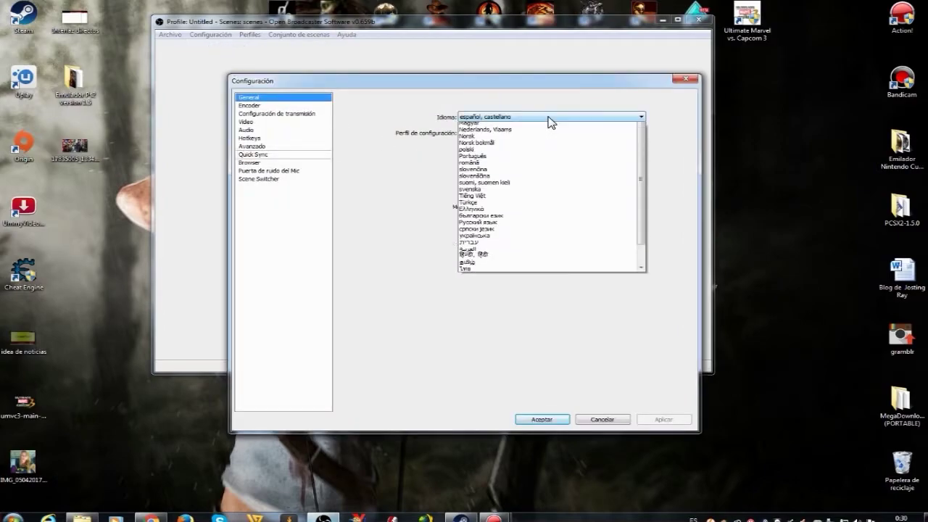
left_click(549, 119)
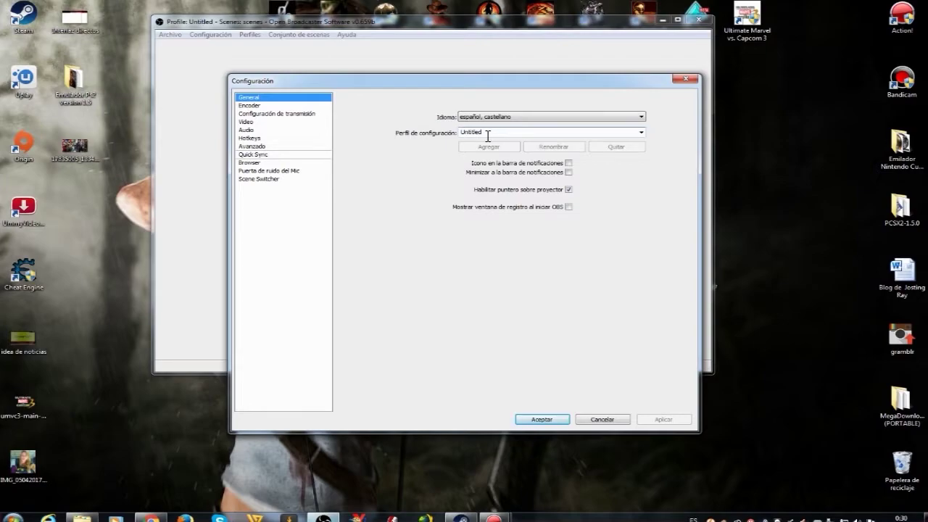
- Try disabling CBR in the encoder settings with video quality 10, and enable CBR again
left_click(254, 108)
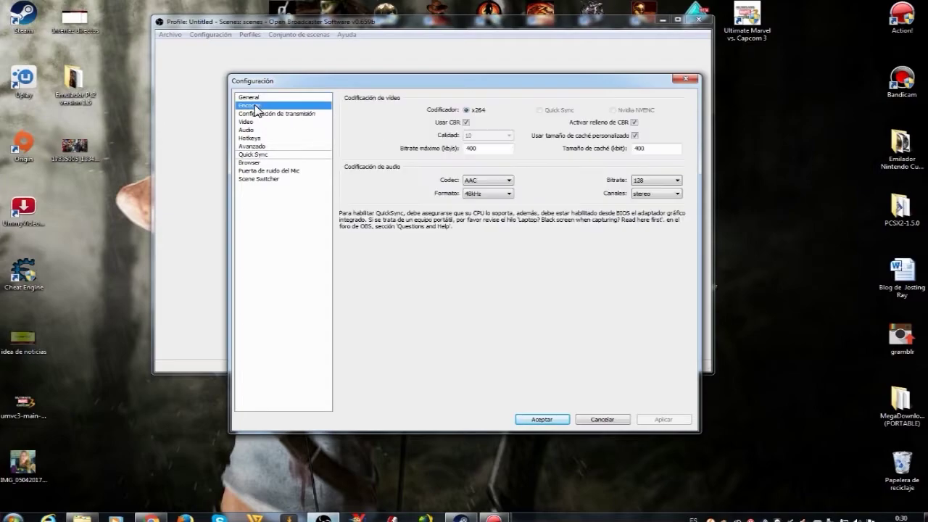
left_click(466, 123)
left_click(466, 122)
left_click(466, 122)
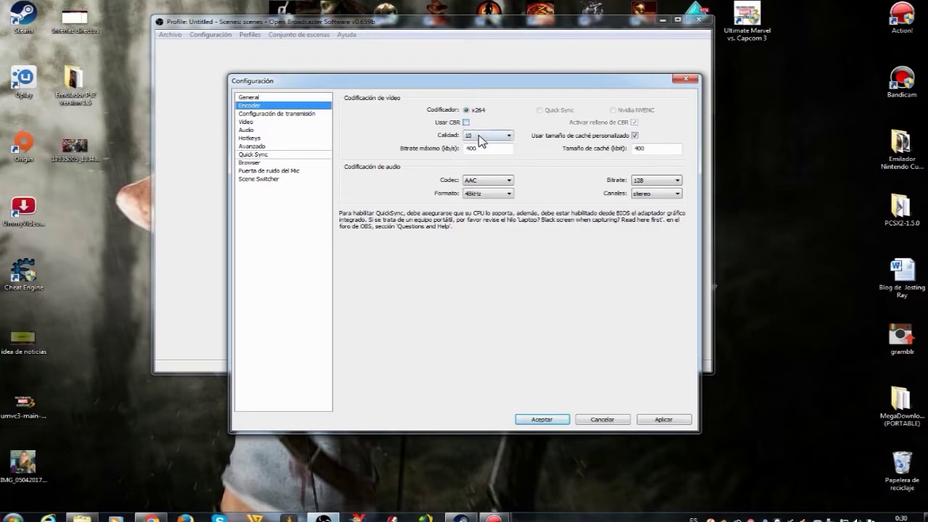
left_click(483, 135)
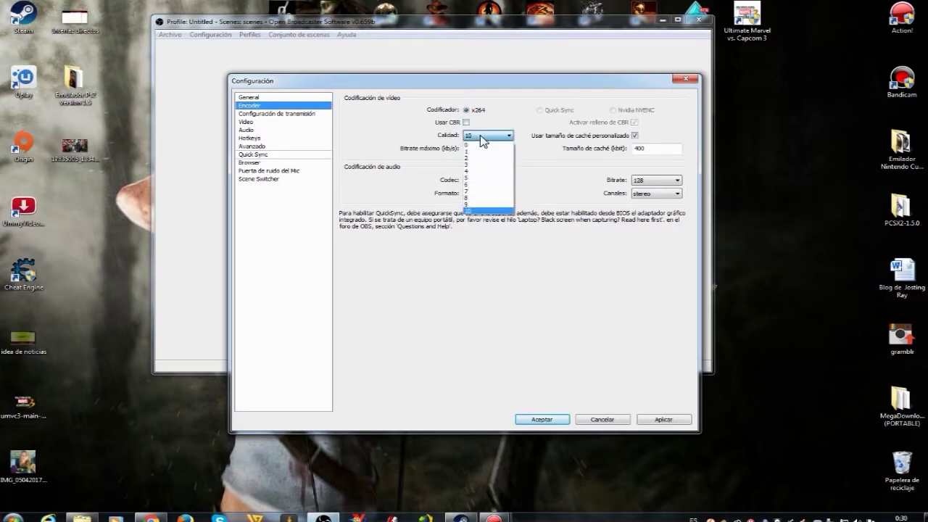
left_click(484, 211)
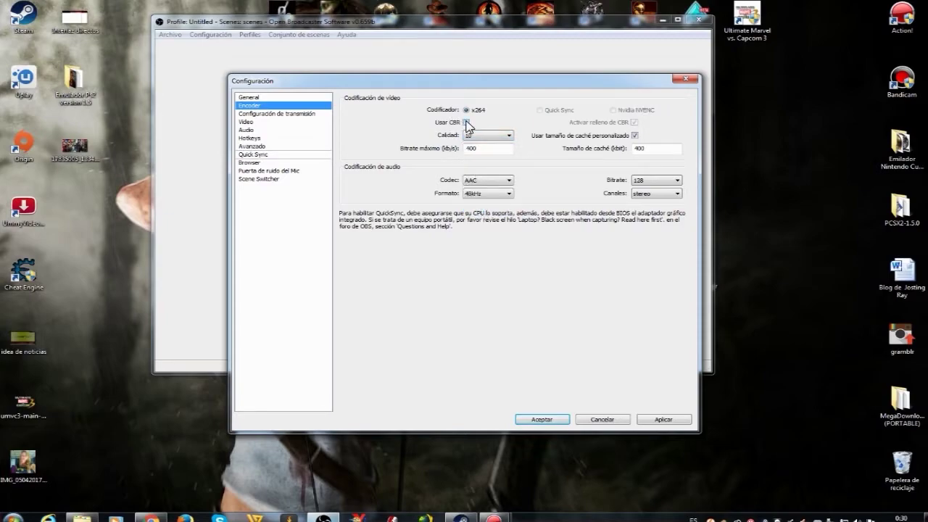
left_click(466, 123)
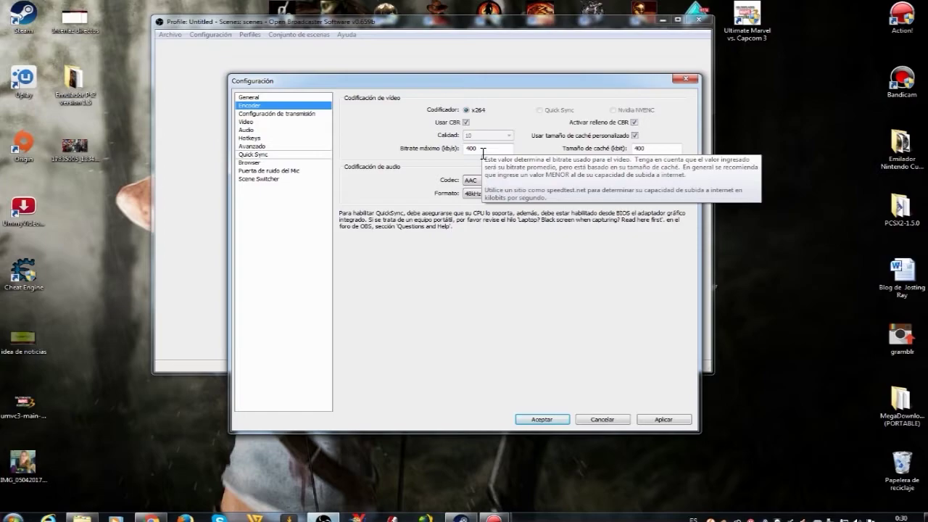
- Examine the encoder's maximum video bitrate and its custom cache size setting
double_click(474, 149)
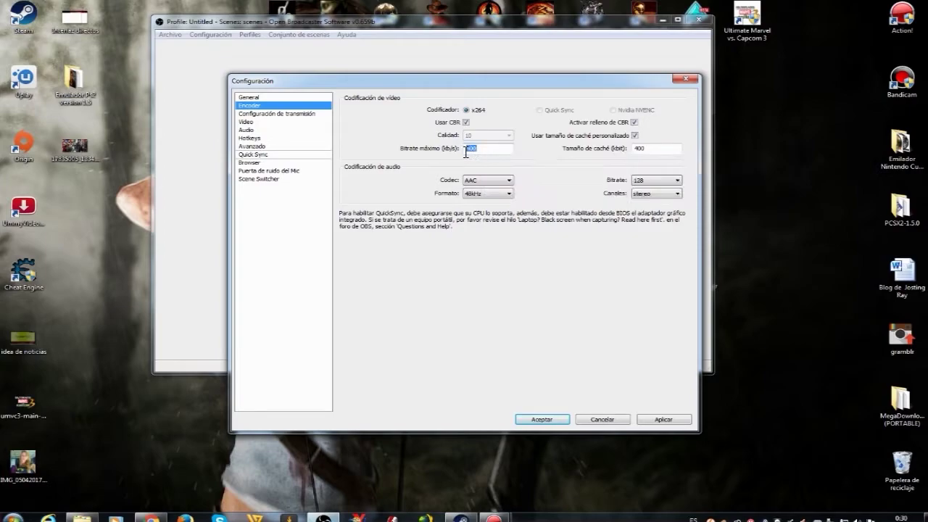
left_click(648, 149)
double_click(649, 148)
double_click(635, 135)
key("Tab")
double_click(492, 149)
left_click(494, 150)
- Examine the available audio bitrates and channel options in the encoder settings
left_click(658, 184)
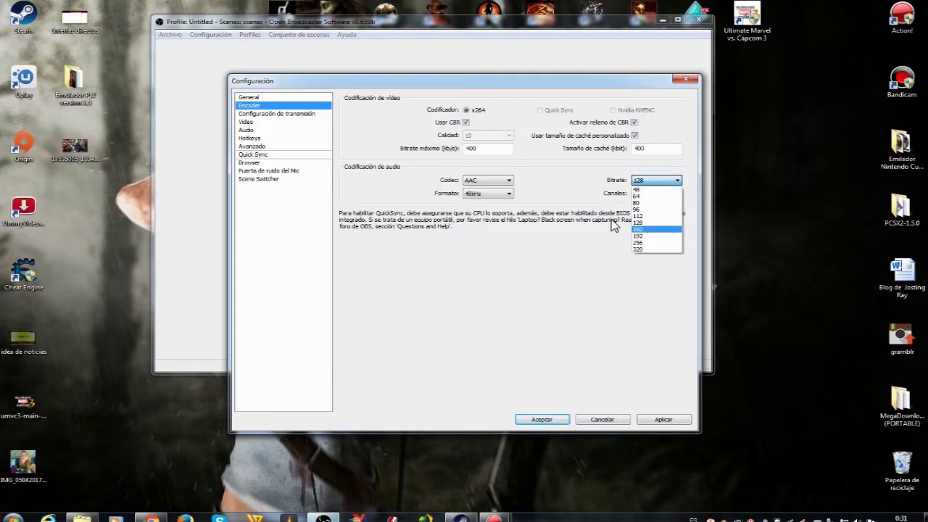
left_click(552, 181)
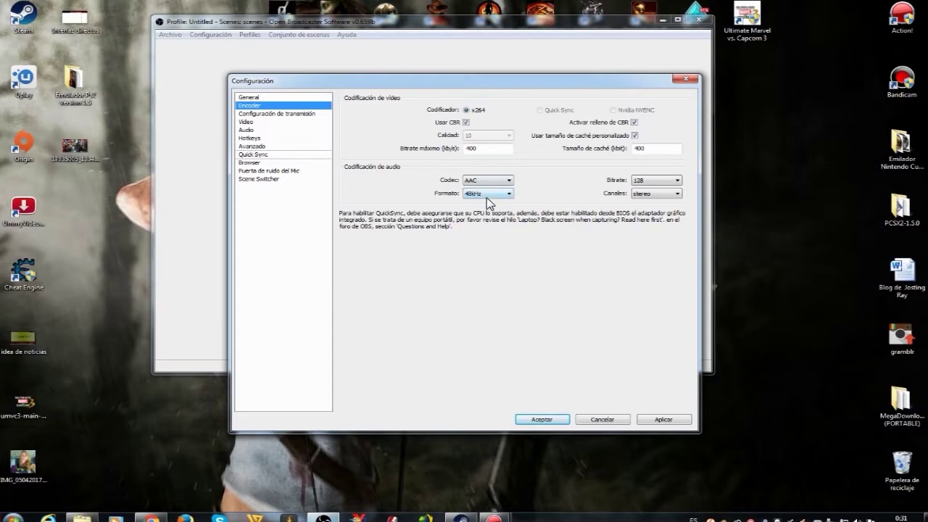
left_click(656, 193)
left_click(657, 199)
- Discard the encoder changes and review the mode, streaming service and FMS URL options in the transmission settings
left_click(293, 119)
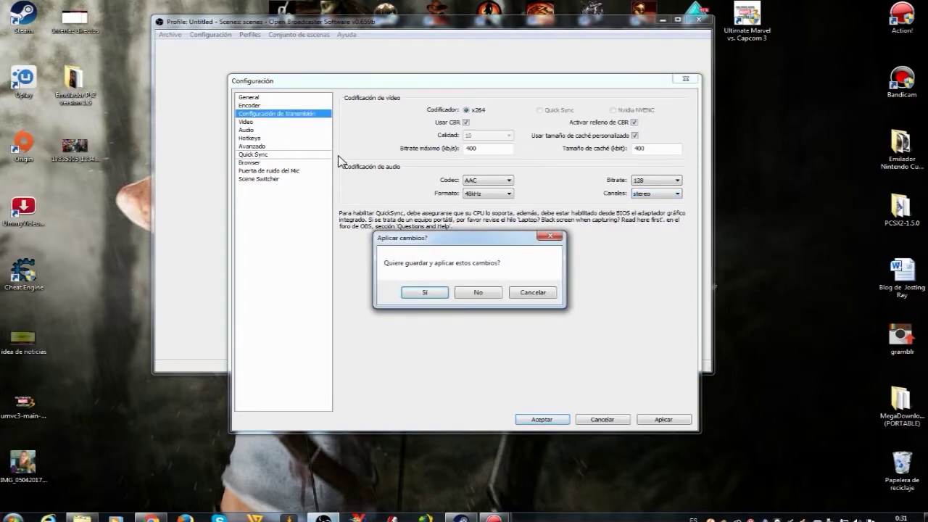
left_click(473, 293)
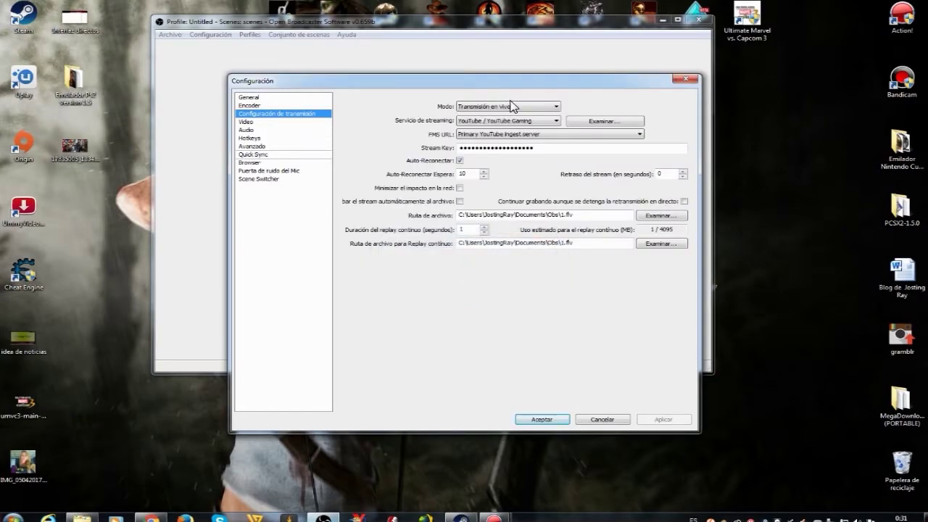
left_click(519, 108)
left_click(521, 106)
left_click(505, 123)
left_click(505, 124)
left_click(497, 137)
left_click(497, 135)
- Open the live streaming dashboard in YouTube Creator Studio and dismiss the OBS settings without saving
left_click(157, 511)
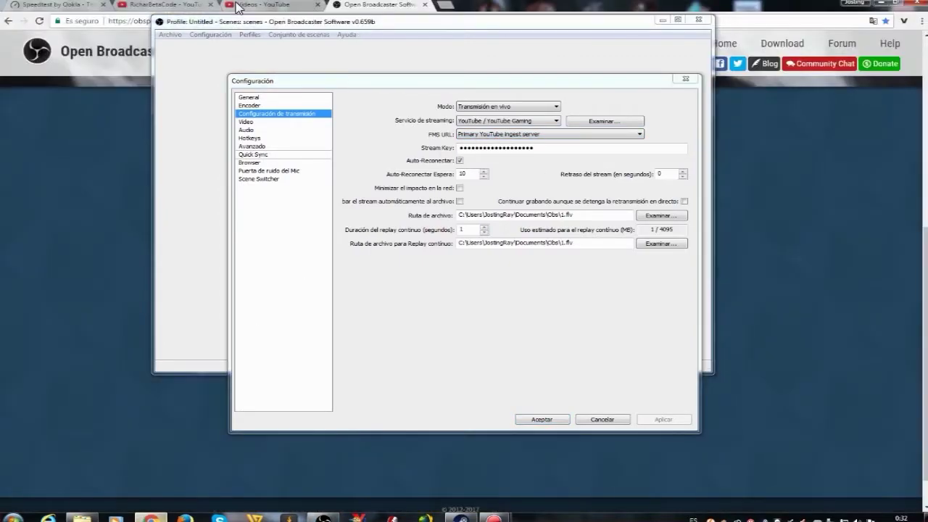
left_click(249, 6)
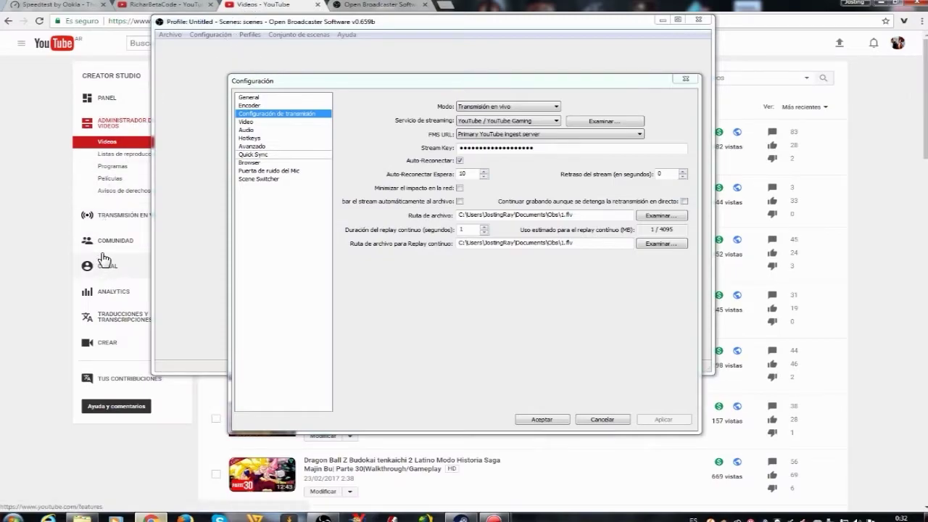
left_click(112, 224)
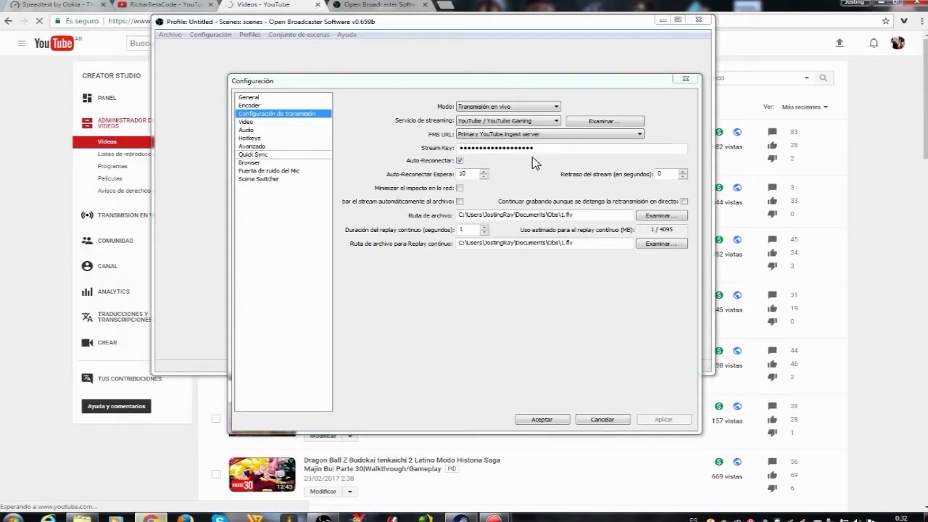
left_click(606, 419)
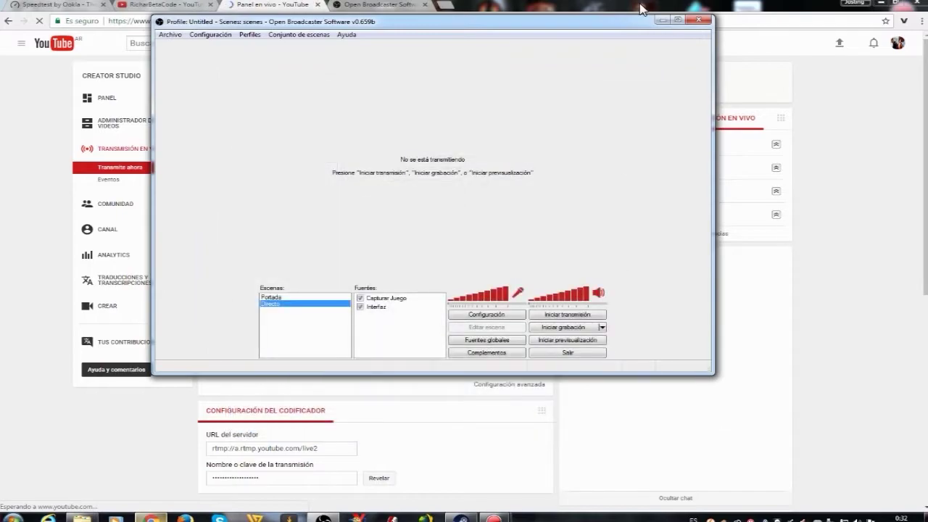
left_click(661, 22)
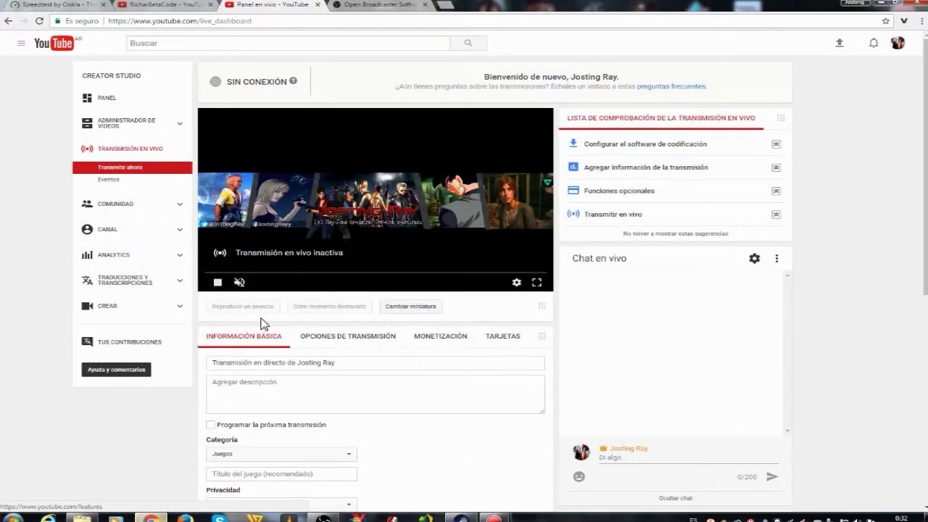
- Start a new YouTube live event titled "Prueba" and show its basic information
left_click(126, 180)
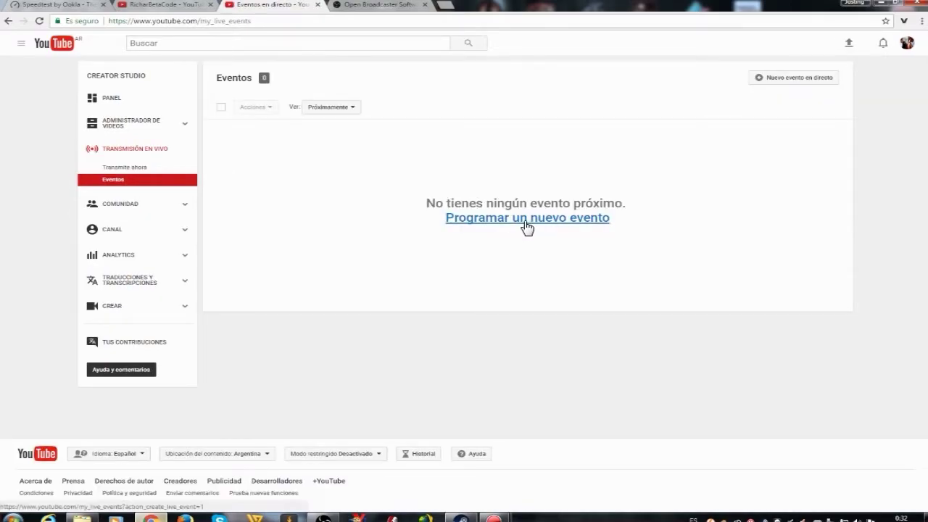
left_click(527, 218)
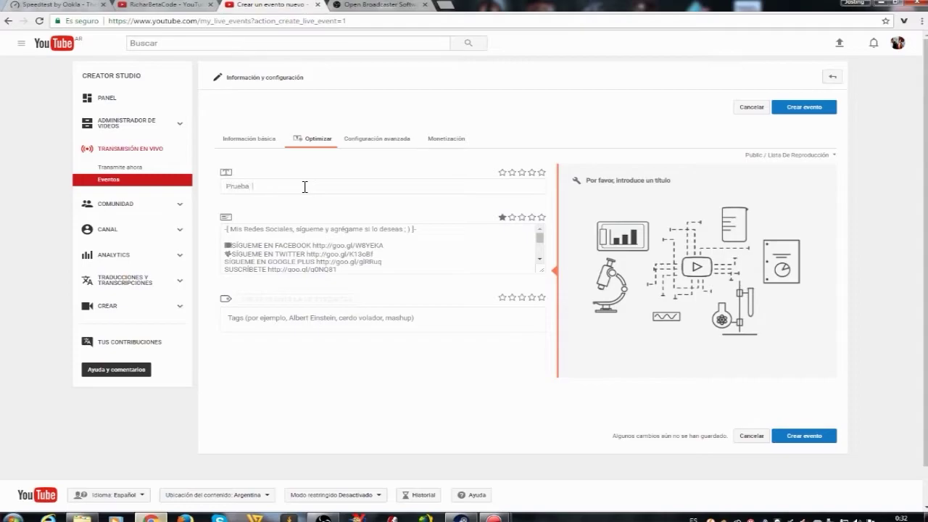
left_click(246, 139)
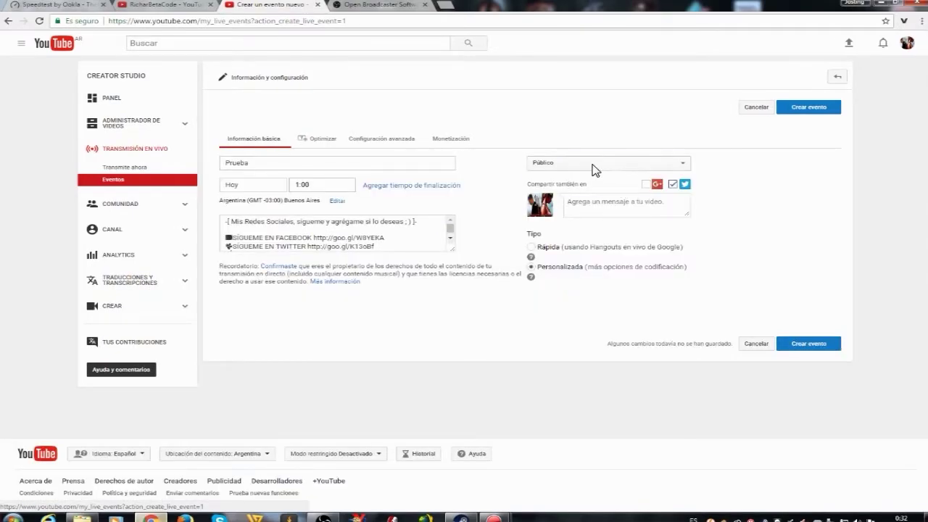
- Set the event's privacy to No listado and create the event
left_click(593, 169)
left_click(577, 185)
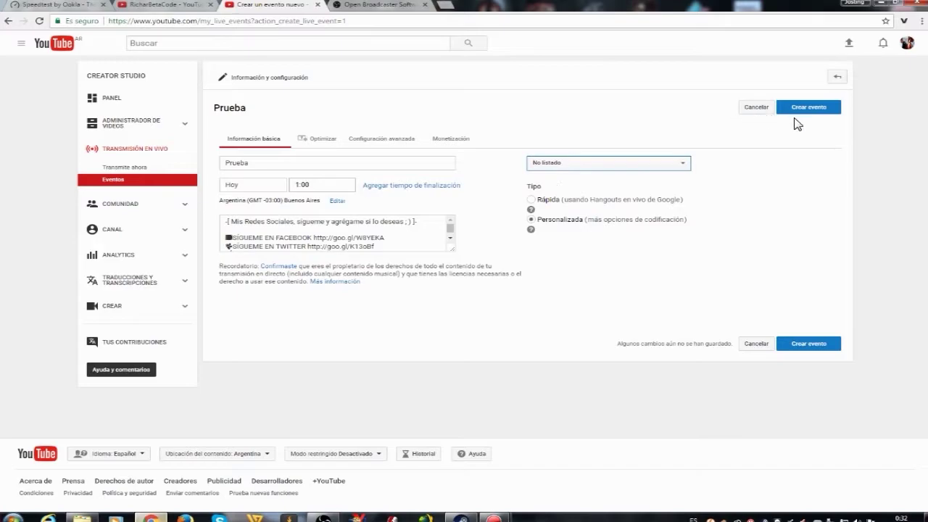
left_click(807, 110)
left_click(806, 110)
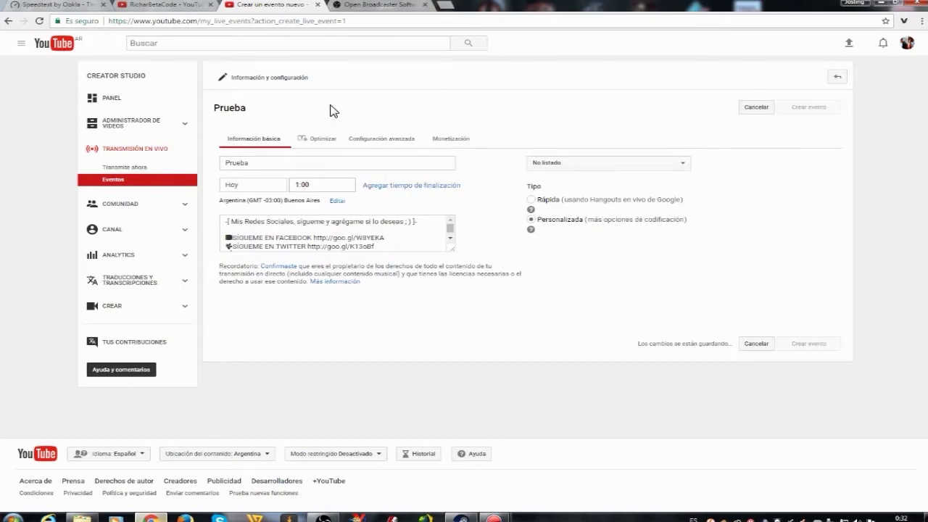
- Reload the event page without keeping unsaved changes and set the Transferencia básica bitrate to 500 a 2.000 Kbps (480 píxeles)
key("F5")
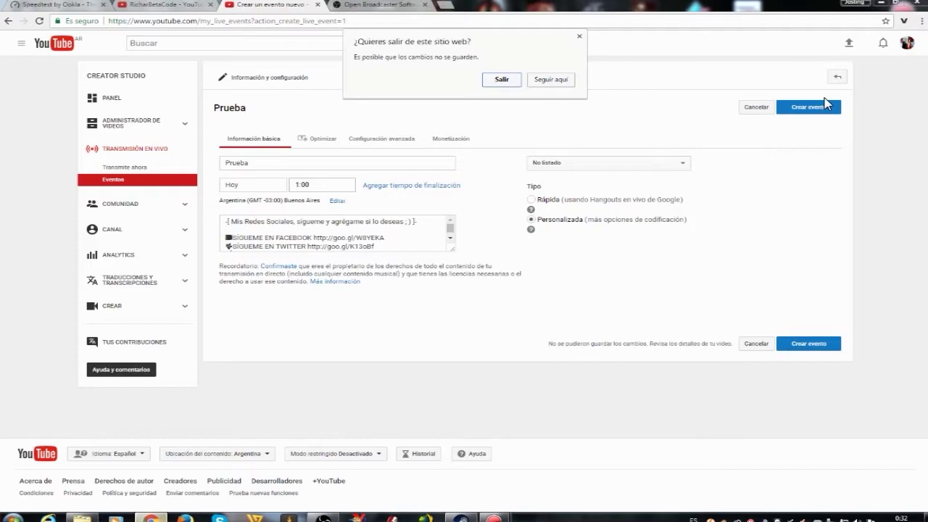
left_click(508, 81)
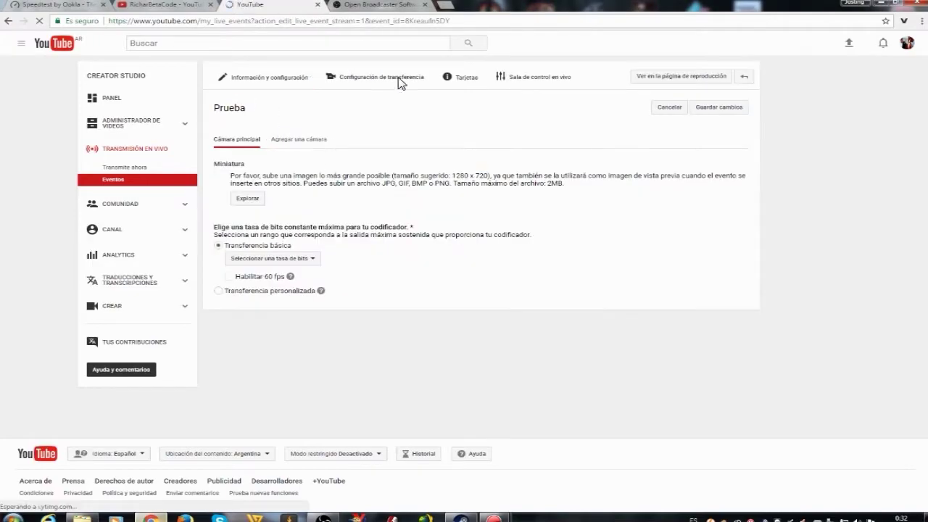
left_click(291, 261)
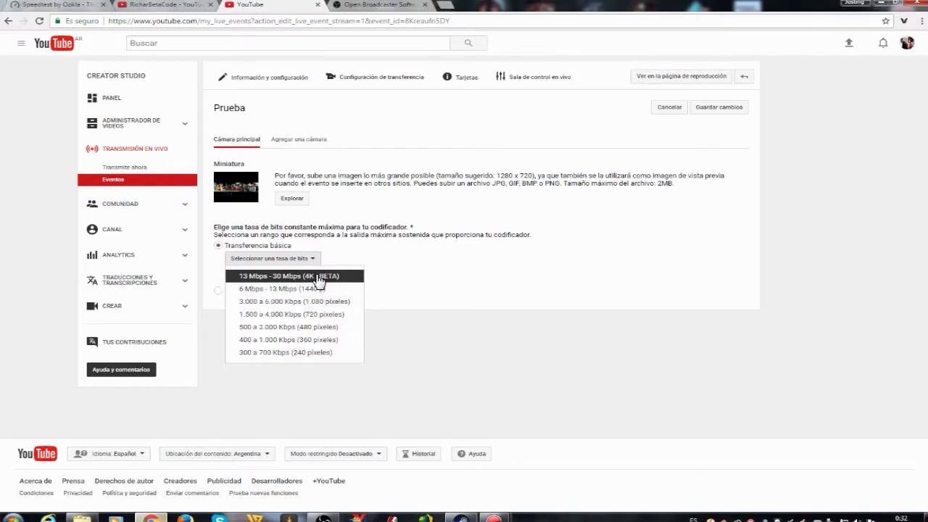
left_click(325, 335)
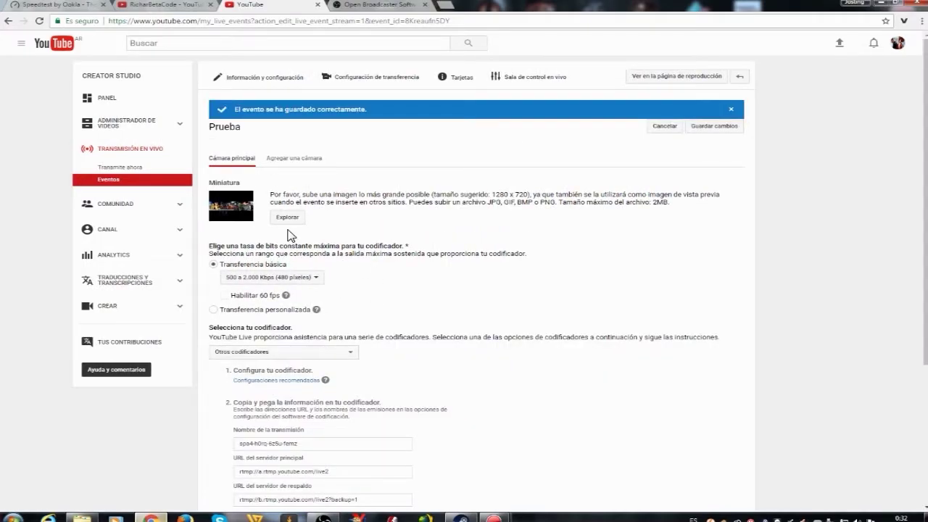
- Copy the stream key shown as Nombre de la transmisión in the event's encoder instructions
scroll(293, 282, "down", 3)
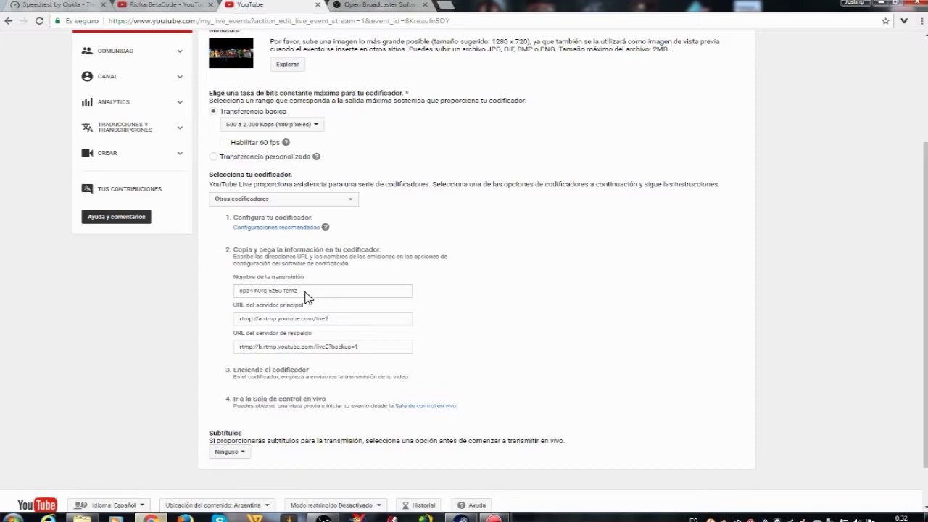
left_click_drag(301, 291, 247, 290)
right_click(259, 297)
left_click(277, 300)
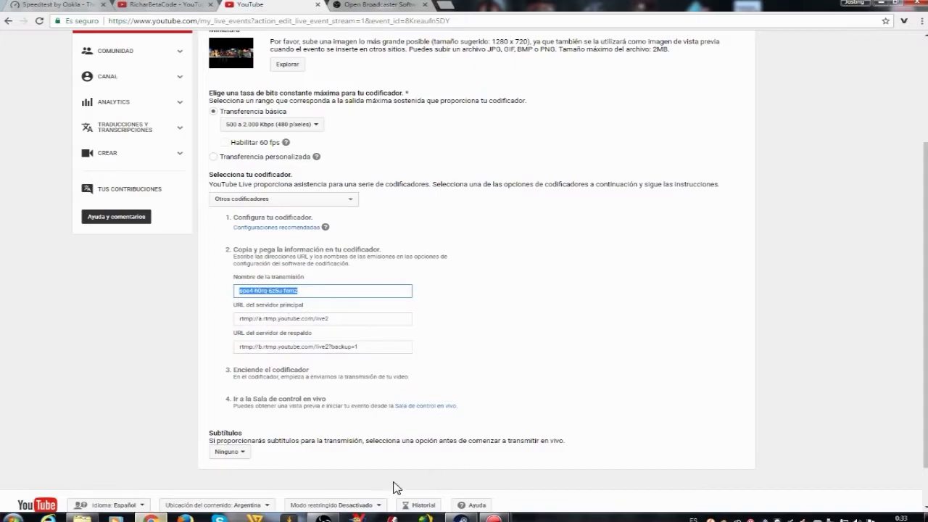
- Switch to Open Broadcaster Software, replace the Stream Key in the transmission settings with the copied key, and save the settings
left_click(323, 518)
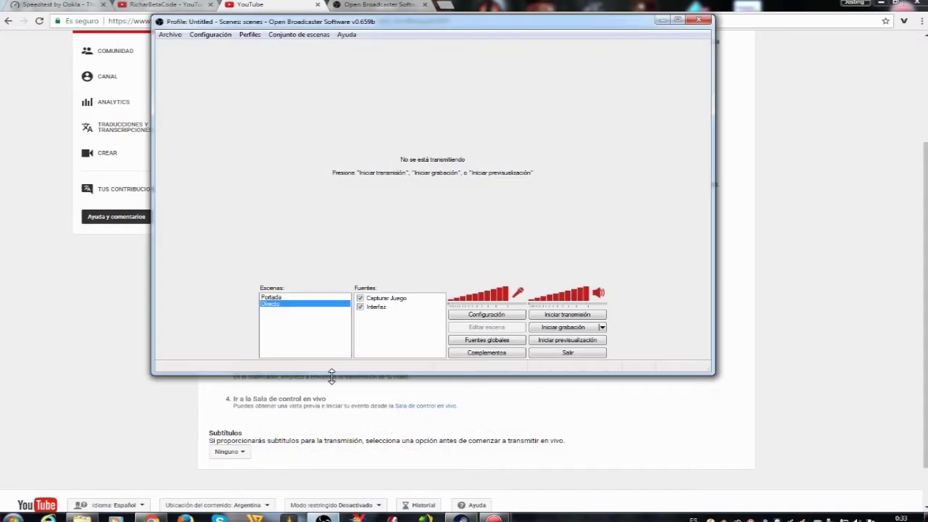
left_click(210, 34)
left_click(211, 46)
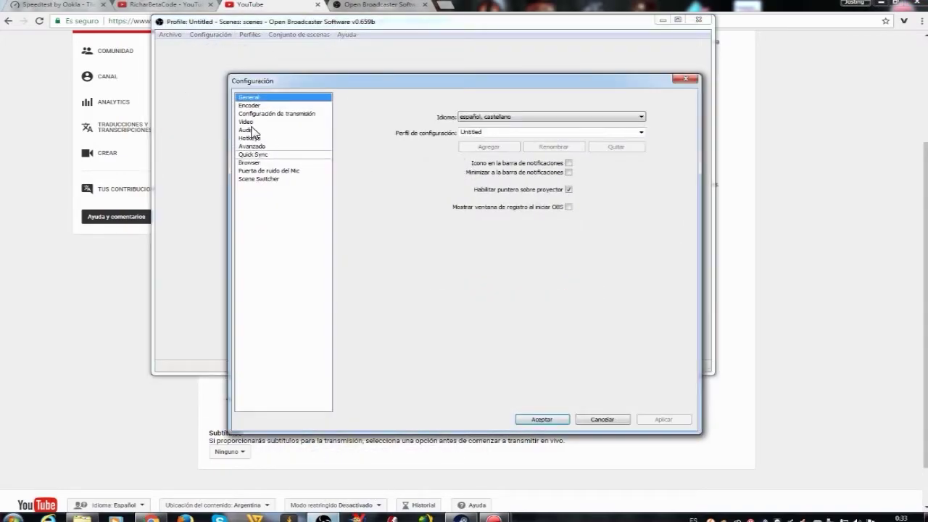
left_click(278, 114)
left_click(530, 149)
left_click_drag(530, 149, 370, 167)
key("ctrl+v")
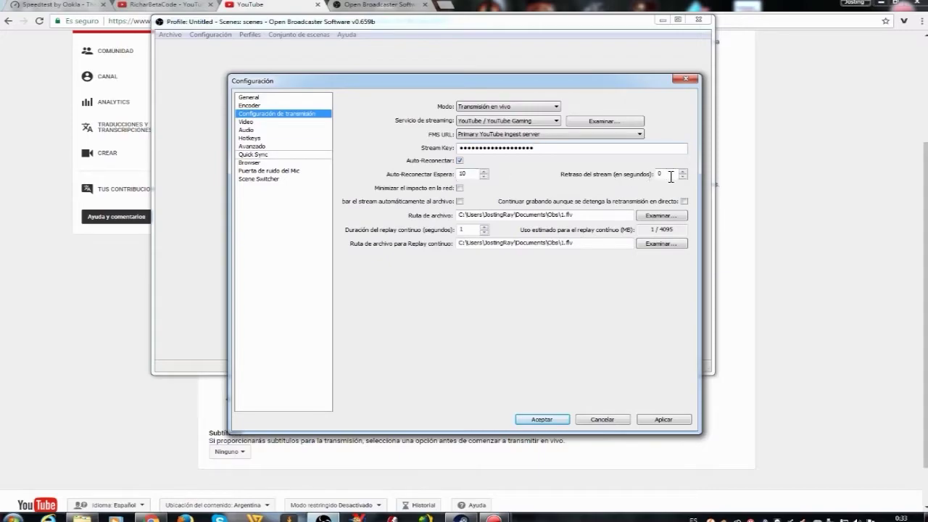
left_click(650, 422)
left_click(542, 419)
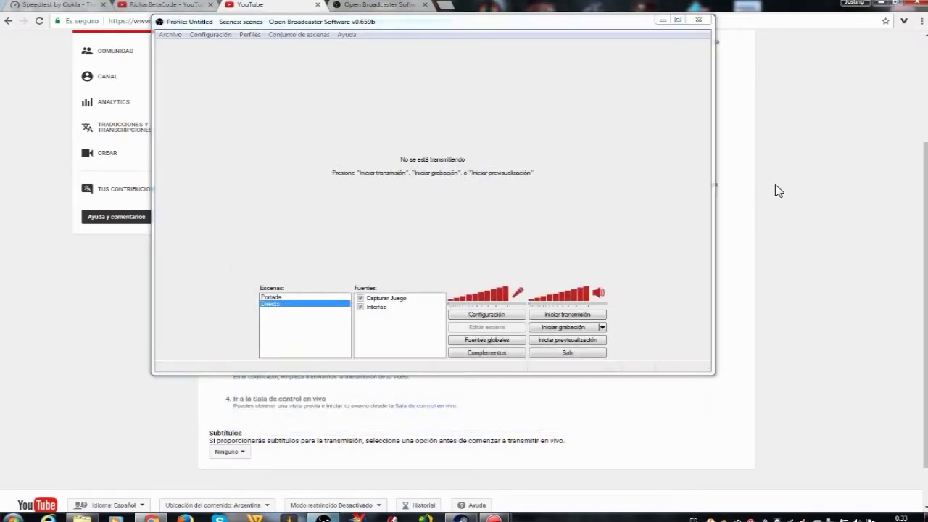
- Return to the YouTube event page and open the Sala de control en vivo for the Prueba event
left_click(661, 21)
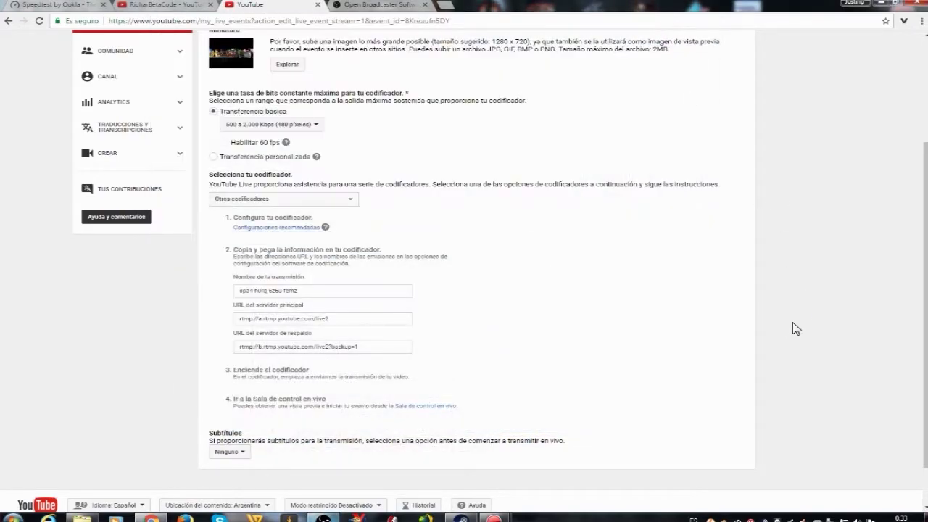
scroll(794, 335, "up", 3)
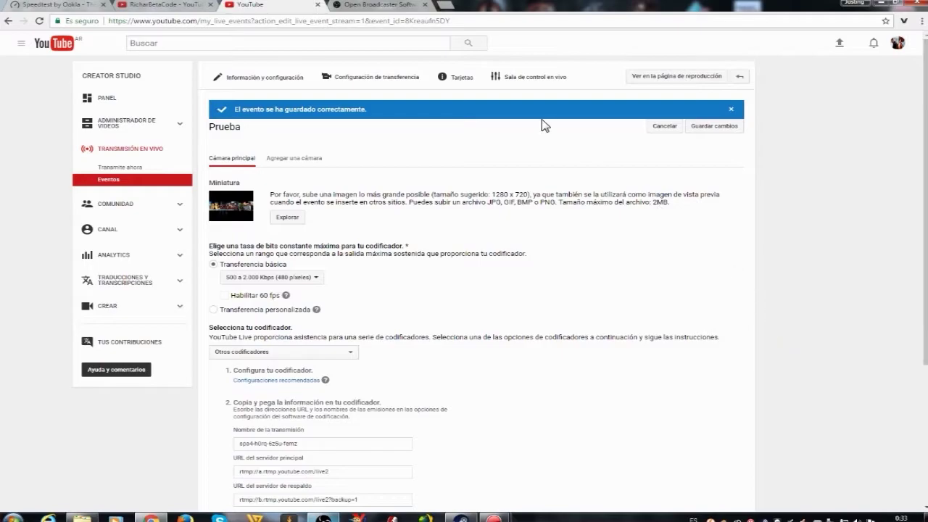
left_click(531, 81)
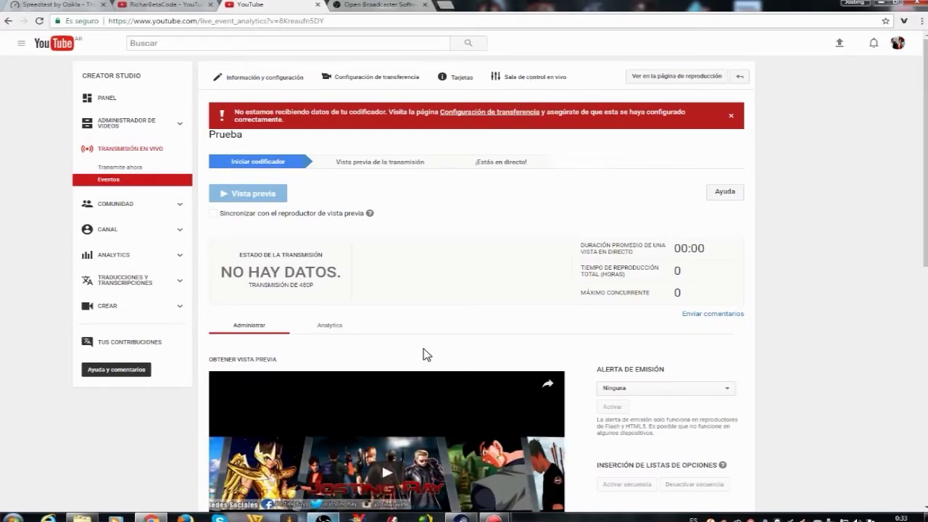
- Start the transmission in Open Broadcaster Software, ignoring the incompatible modules error, and switch to the Portada scene
left_click(318, 516)
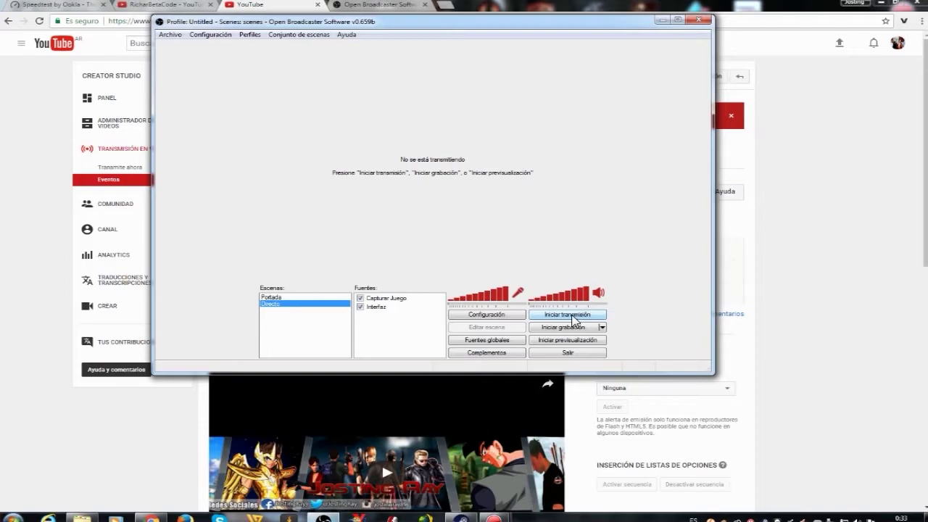
left_click(571, 314)
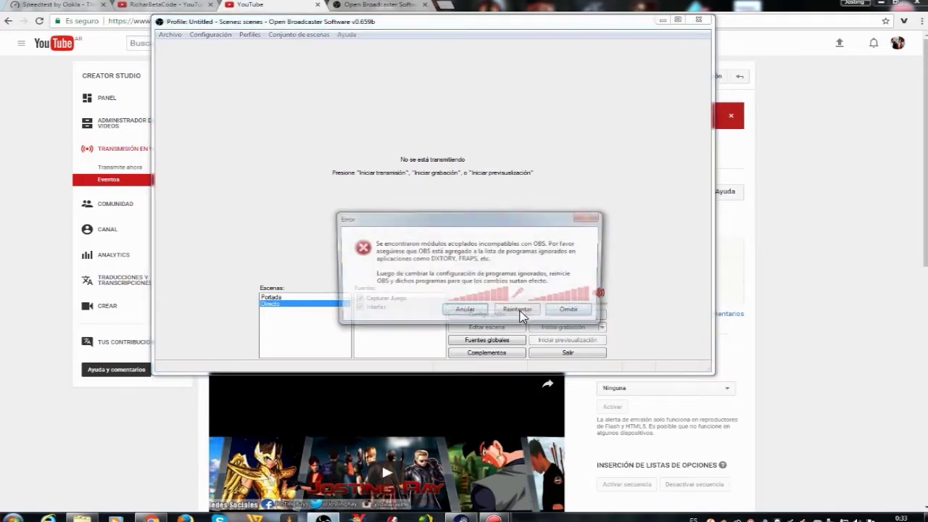
left_click(567, 314)
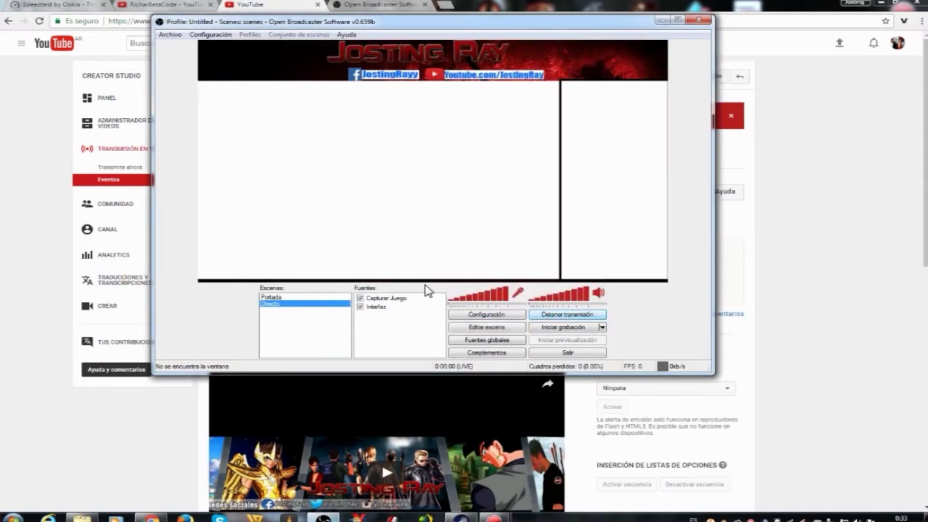
left_click(289, 297)
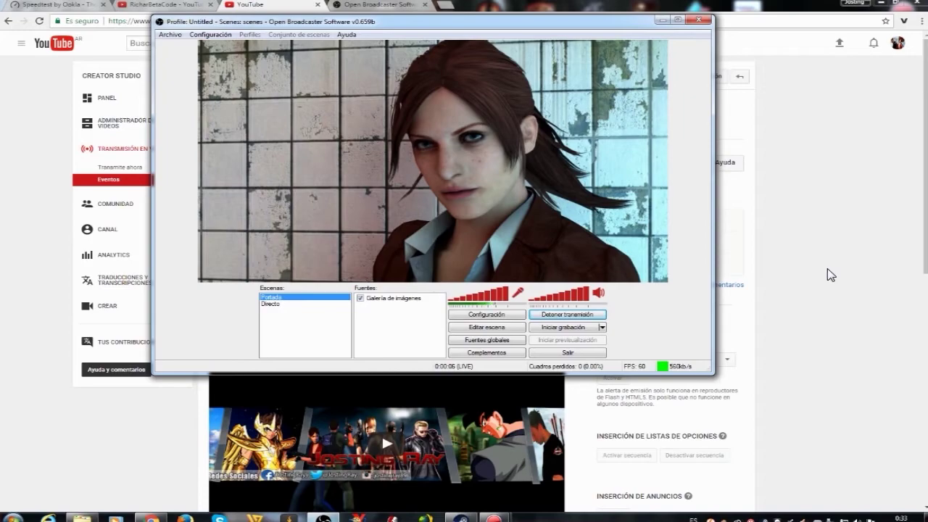
- Return to the YouTube control room, preview the event's stream and start the live broadcast, accepting both confirmations
left_click(661, 21)
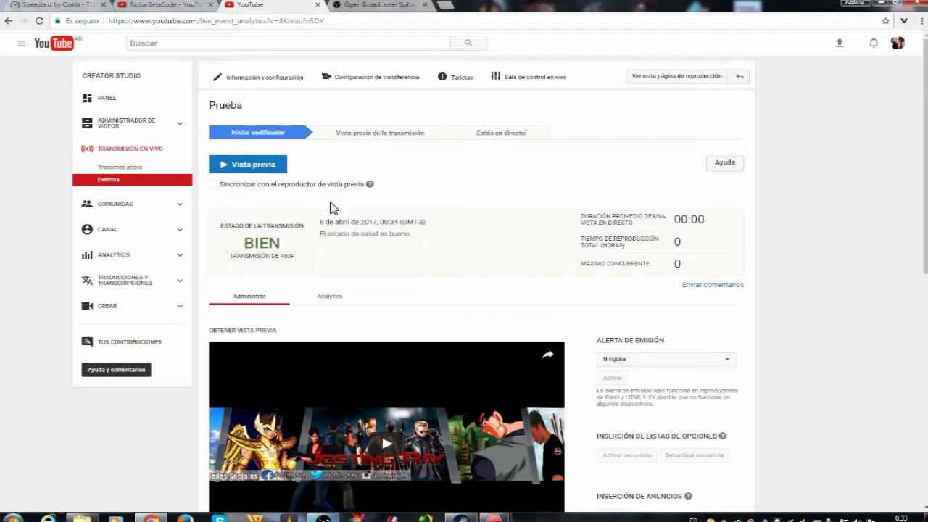
left_click(244, 166)
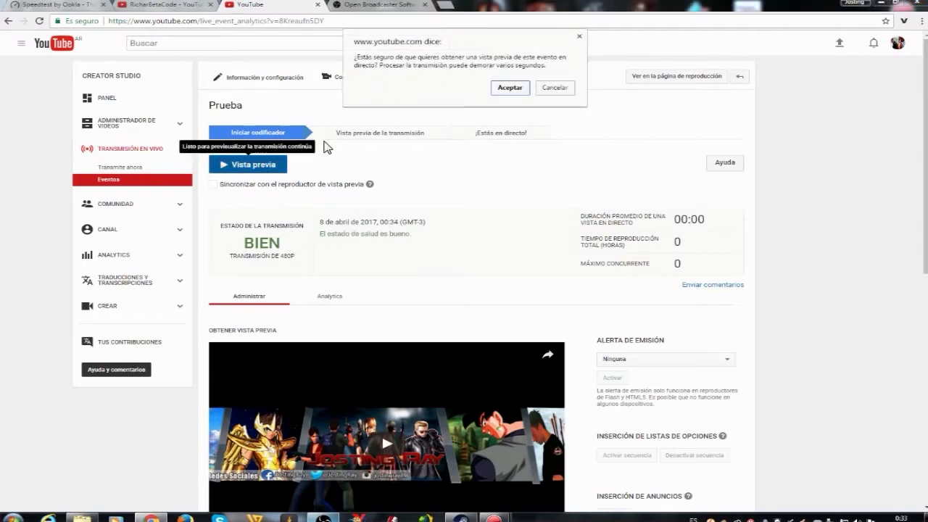
left_click(530, 91)
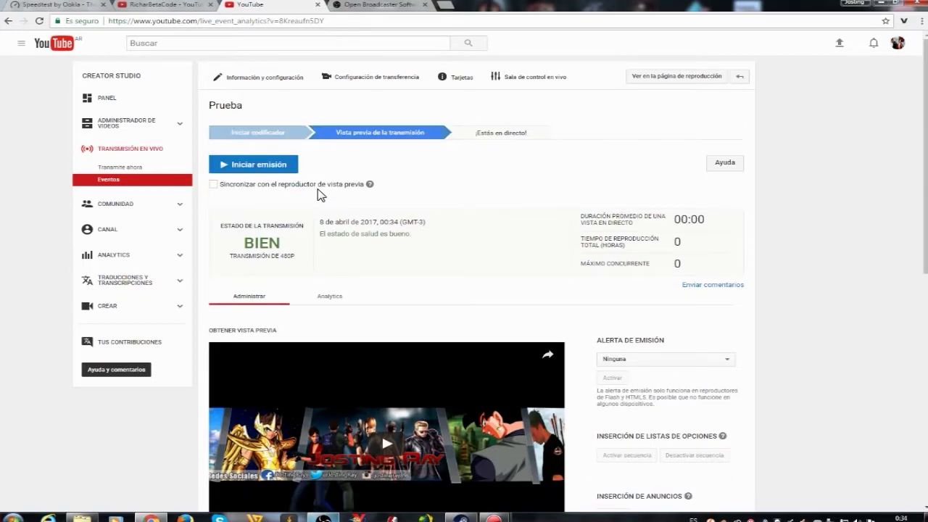
left_click(279, 168)
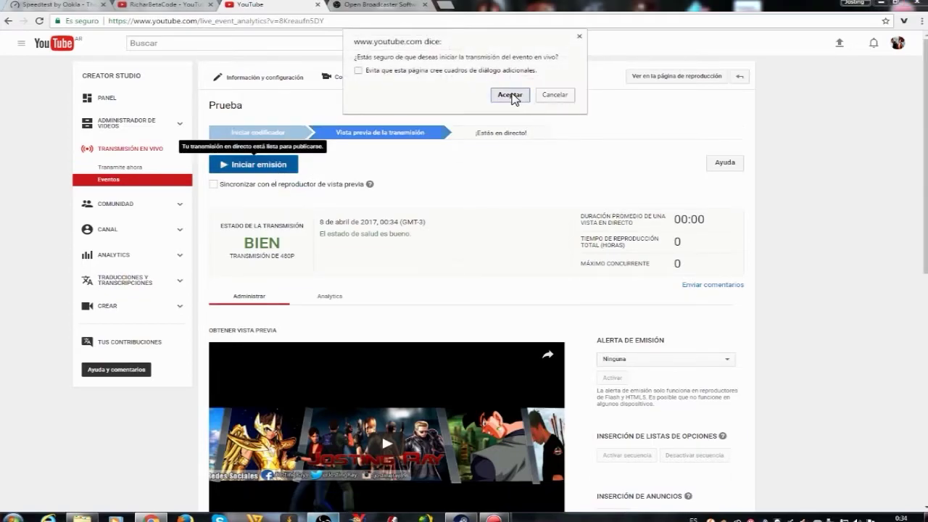
left_click(509, 95)
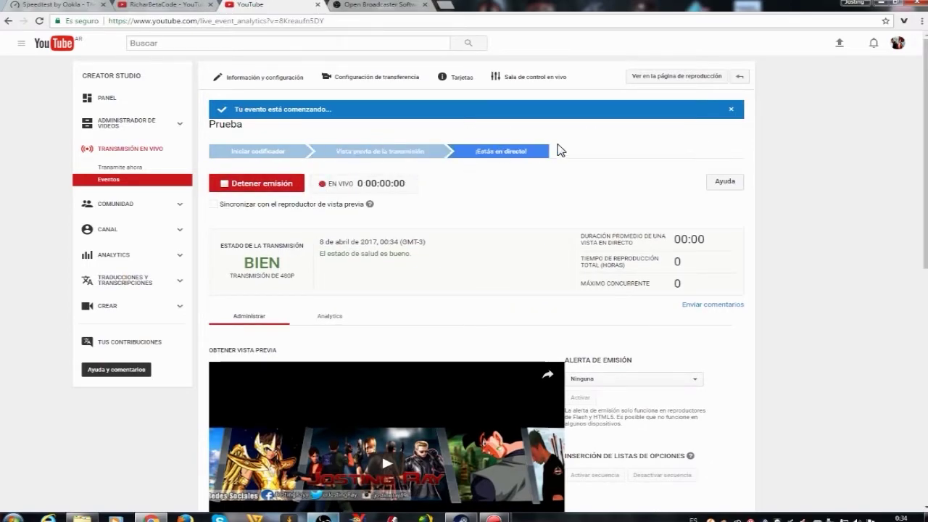
- View the live event on its playback page in the default player size and pause the video
left_click(653, 81)
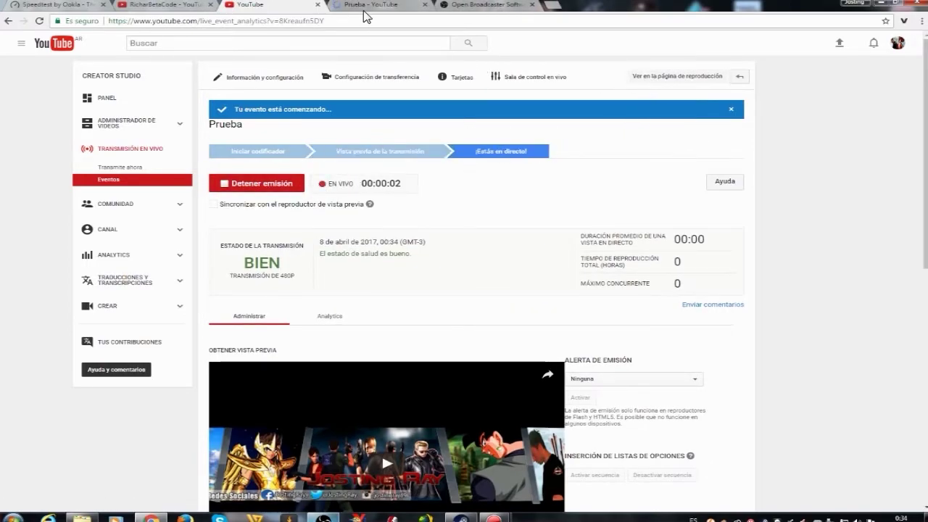
left_click(370, 8)
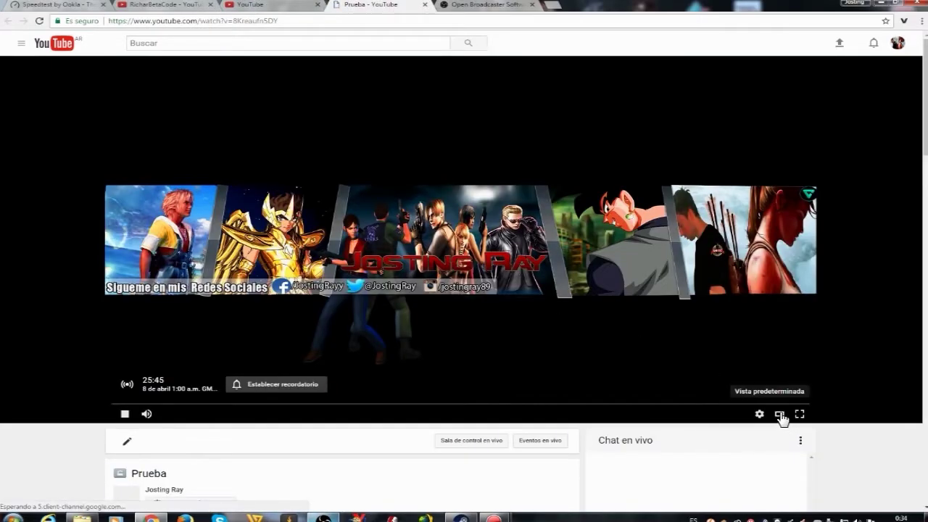
left_click(780, 416)
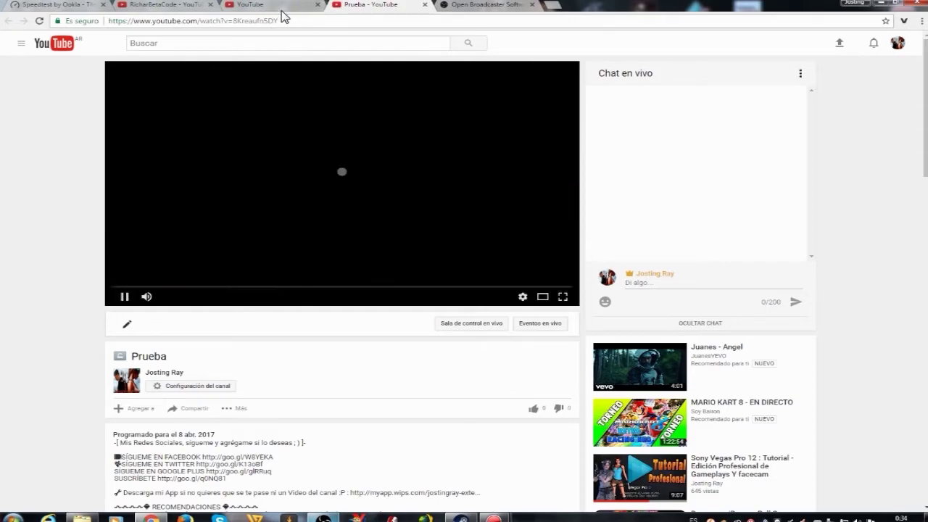
left_click(304, 156)
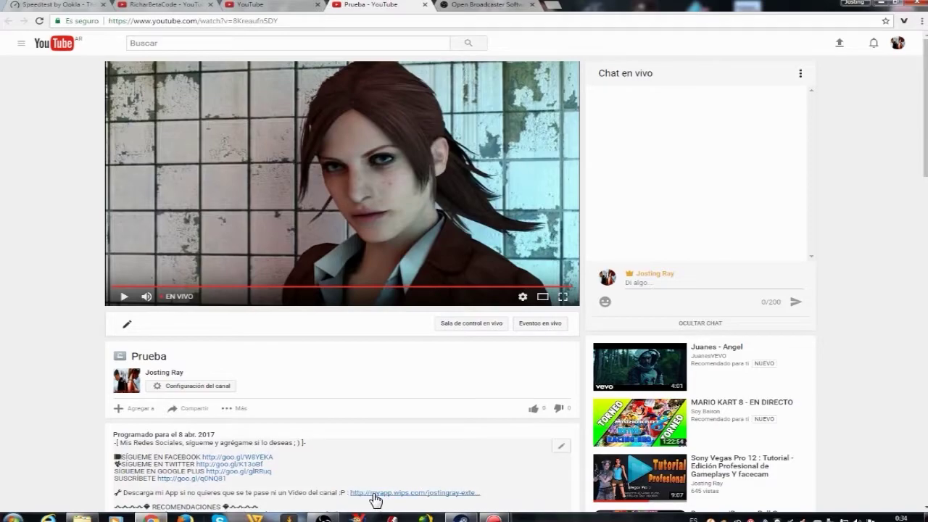
- Switch to Open Broadcaster Software and review the custom base resolution and FPS in the video settings
left_click(324, 519)
left_click(211, 35)
left_click(219, 47)
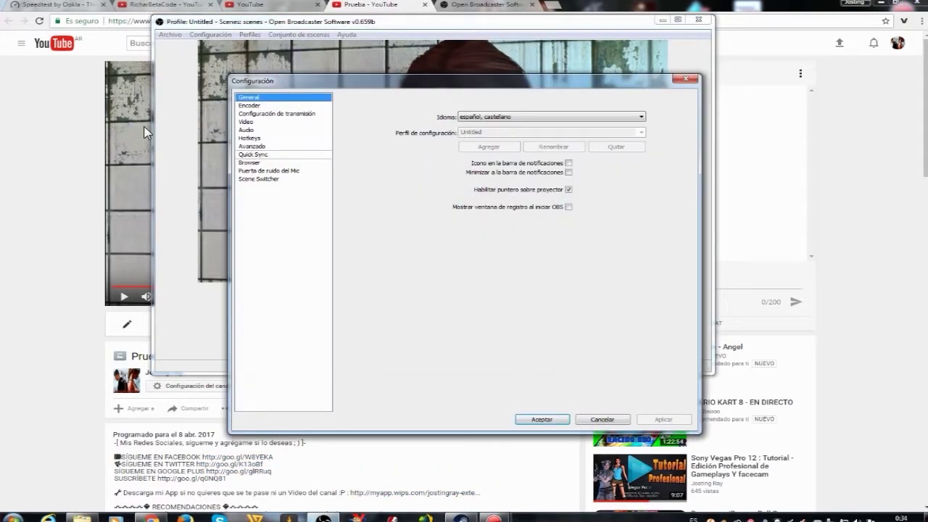
left_click(253, 123)
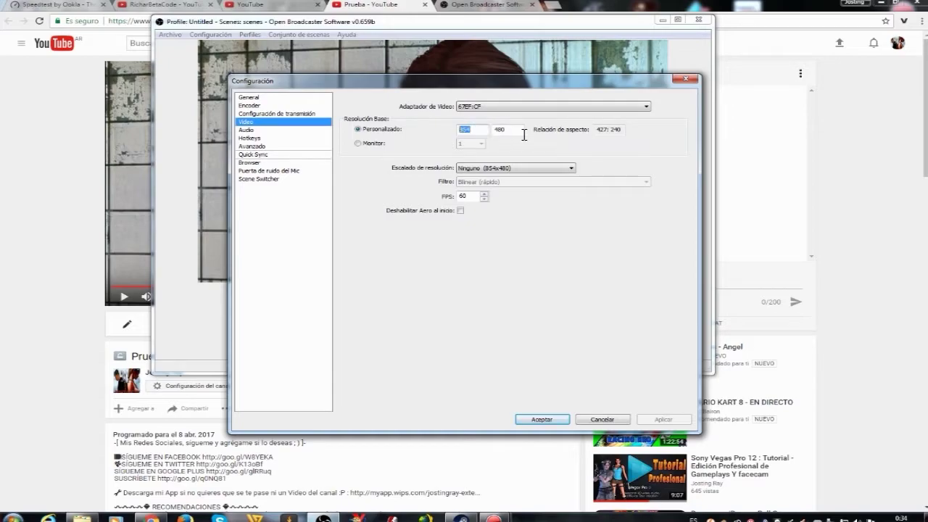
left_click(513, 135)
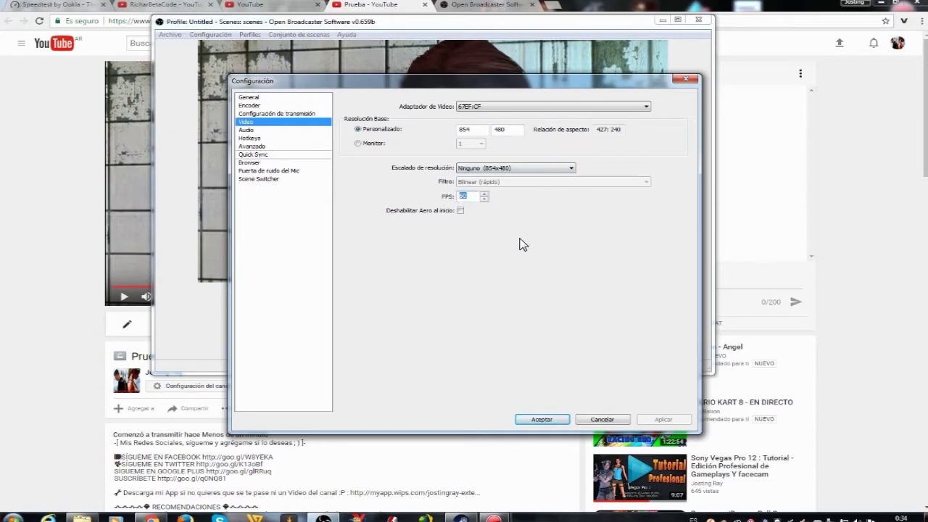
- Review the audio devices, including the microphone choice, and the Hotkeys and Avanzado settings
left_click(262, 131)
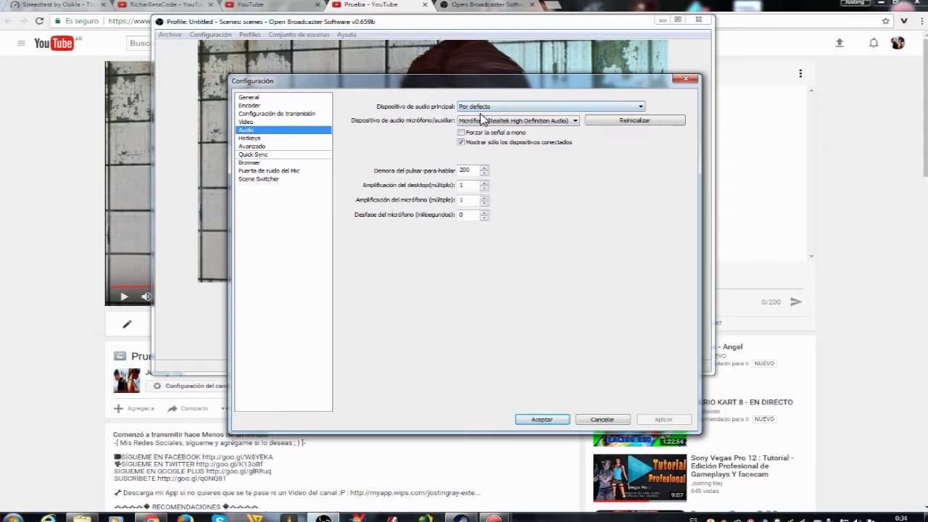
left_click(499, 121)
left_click(500, 132)
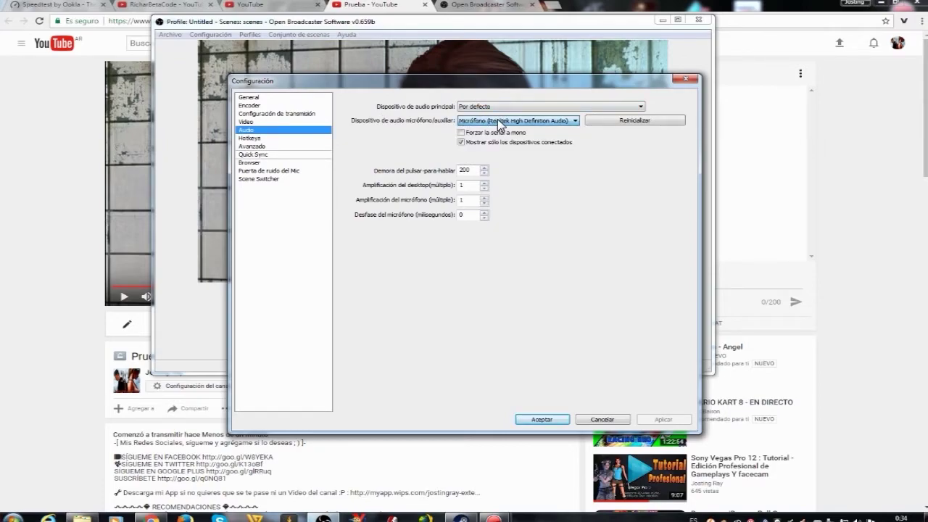
left_click(249, 137)
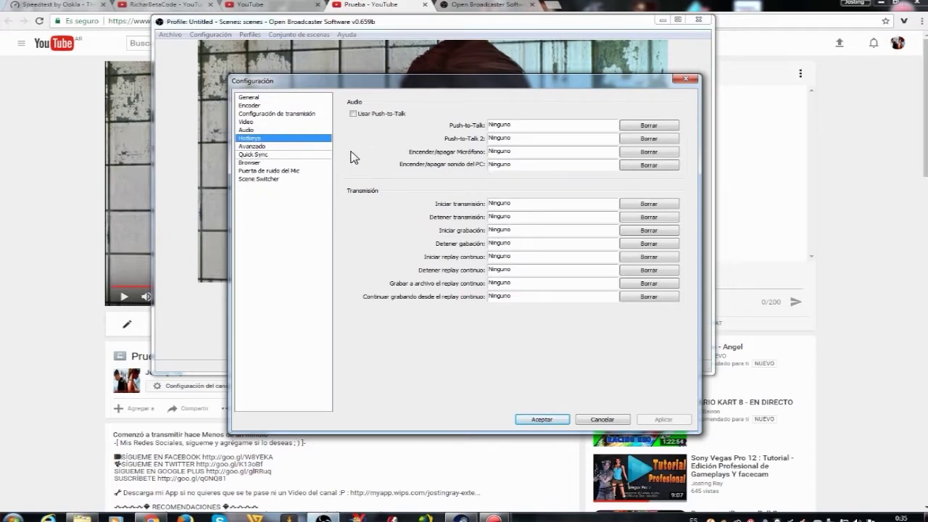
left_click(256, 147)
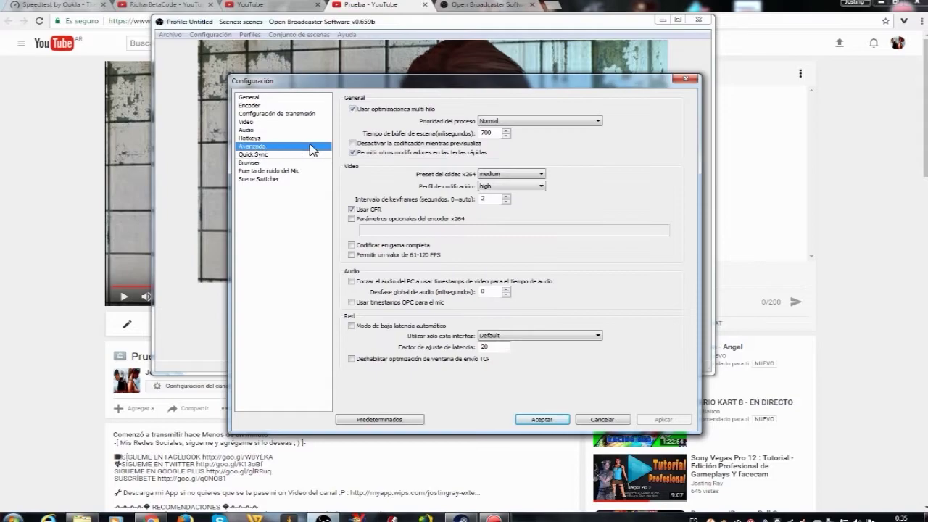